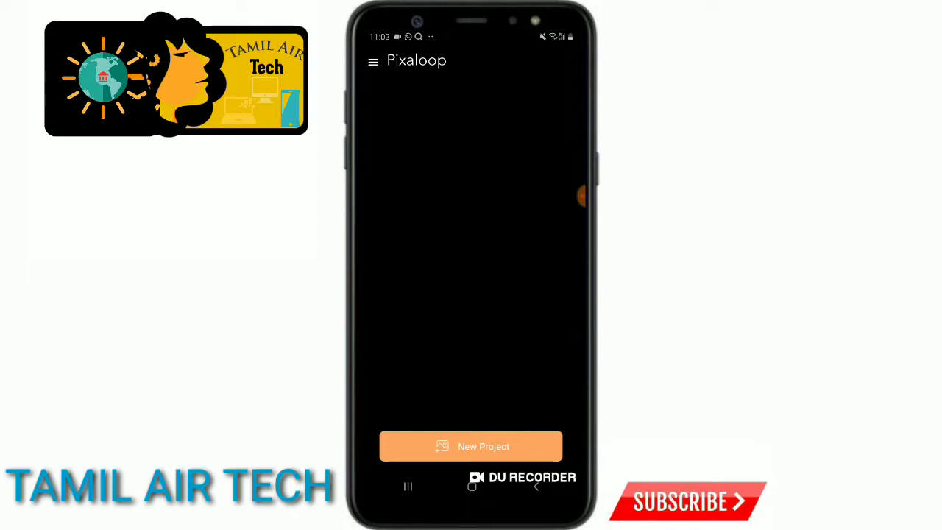
Start a new Pixaloop project from the beach photo in All Photos.
click(471, 446)
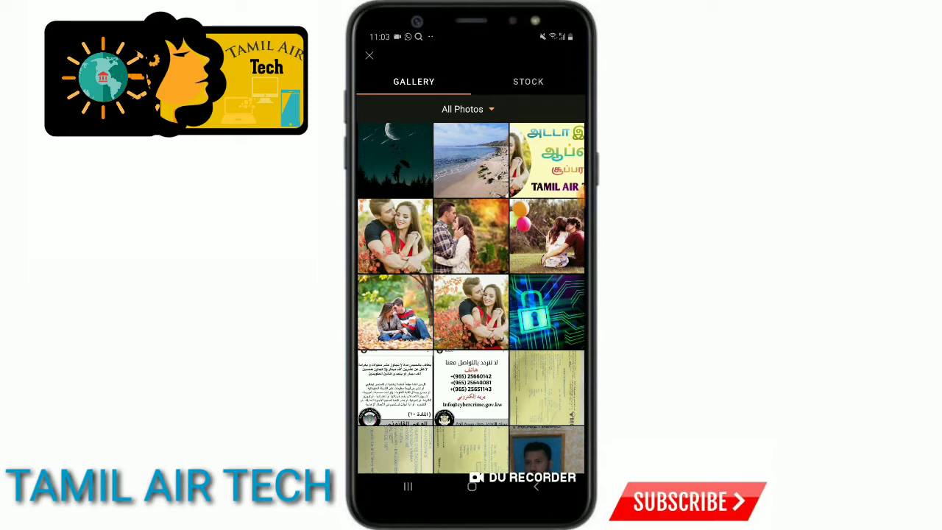
click(470, 160)
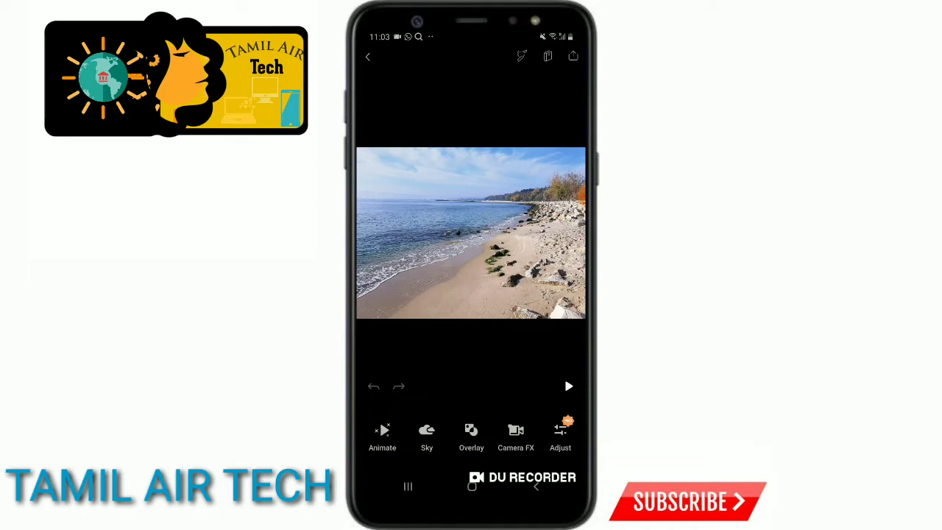
Preview the SN01, SN02 and SN03 sky presets on the beach photo.
click(427, 434)
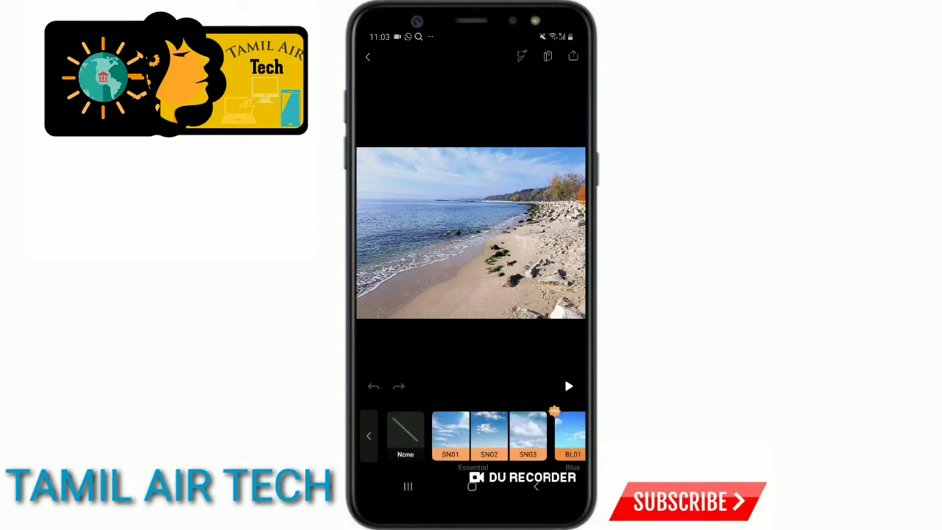
click(451, 435)
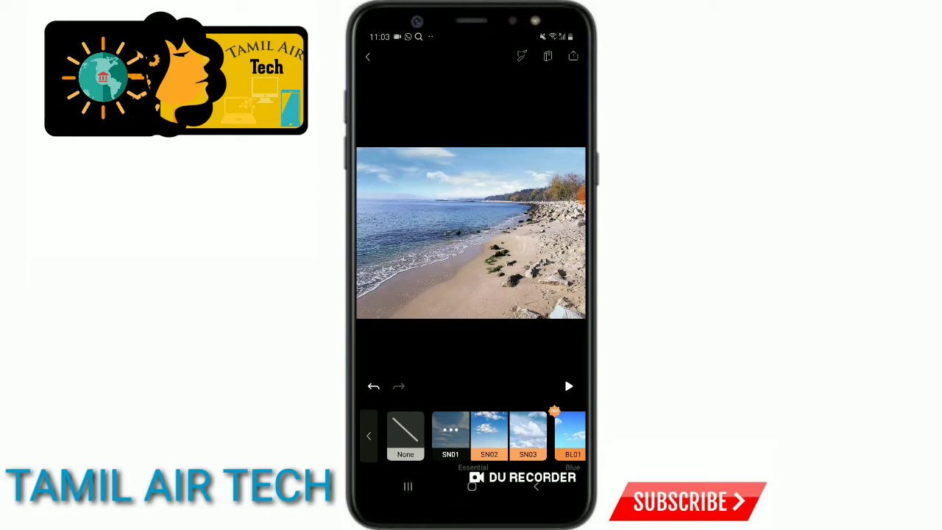
click(489, 435)
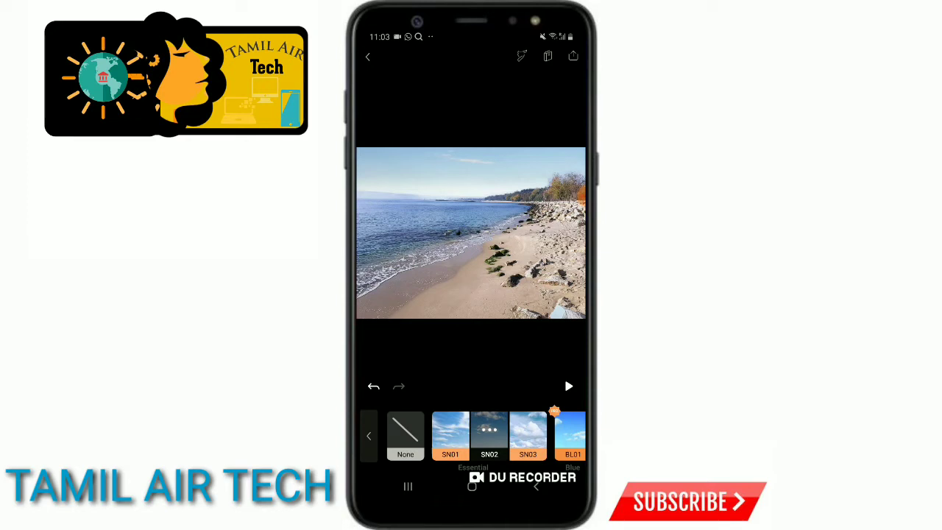
click(528, 434)
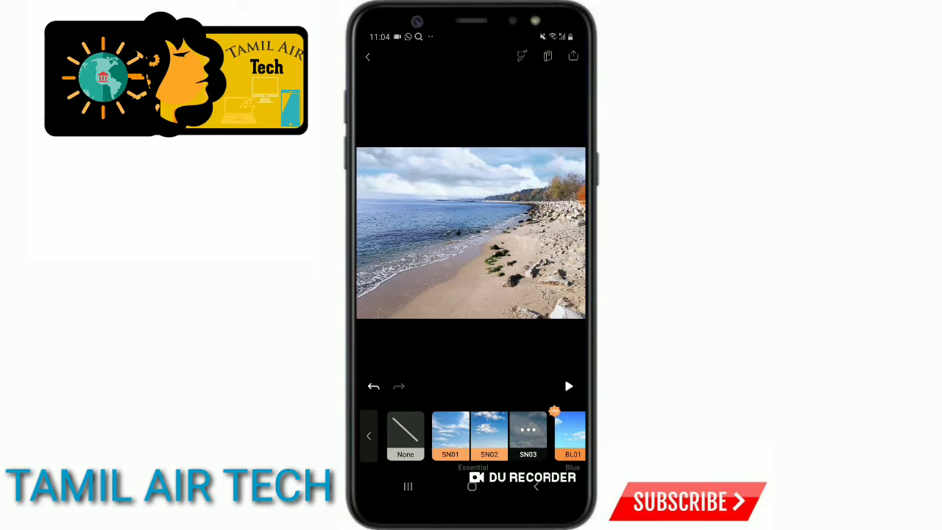
Switch the sky from SN02 back to SN01 and close the Sky presets.
click(489, 435)
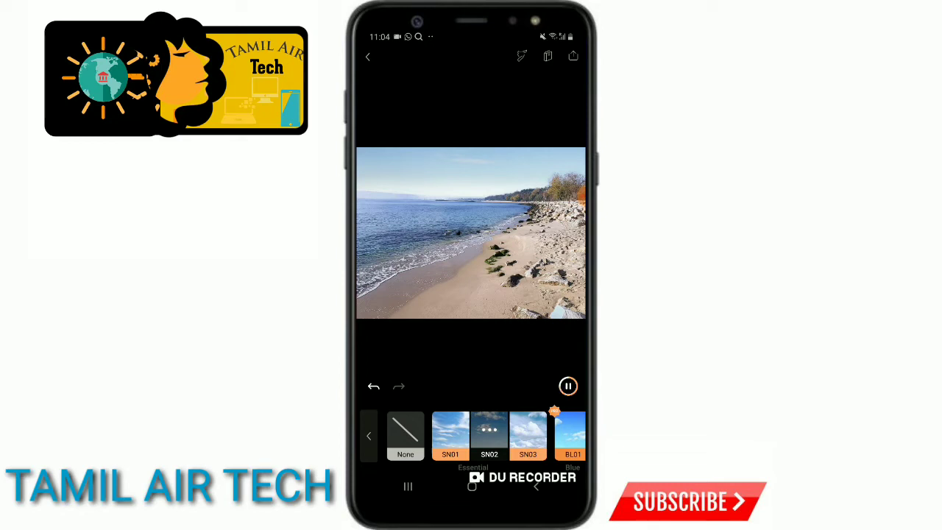
click(450, 434)
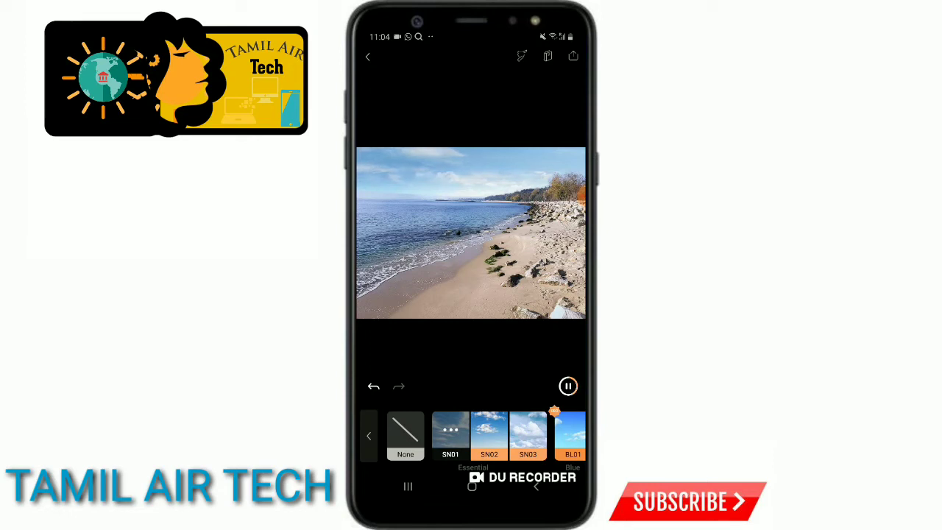
click(369, 435)
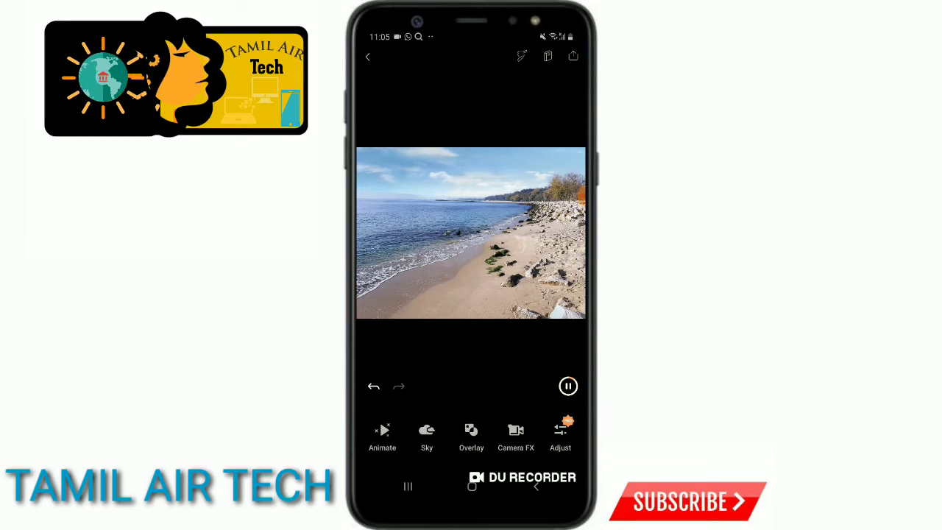
Leave the beach project and open the couple-in-autumn-leaves photo as a new project.
click(368, 57)
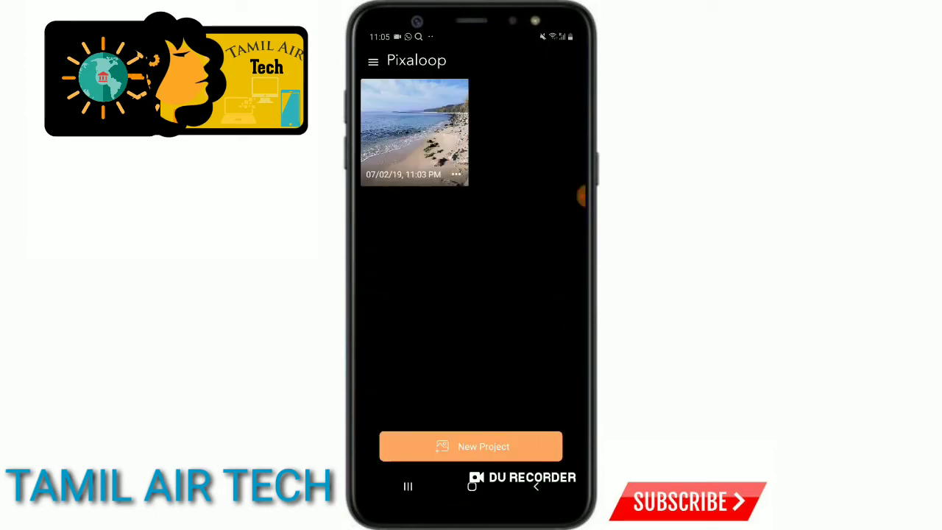
click(472, 446)
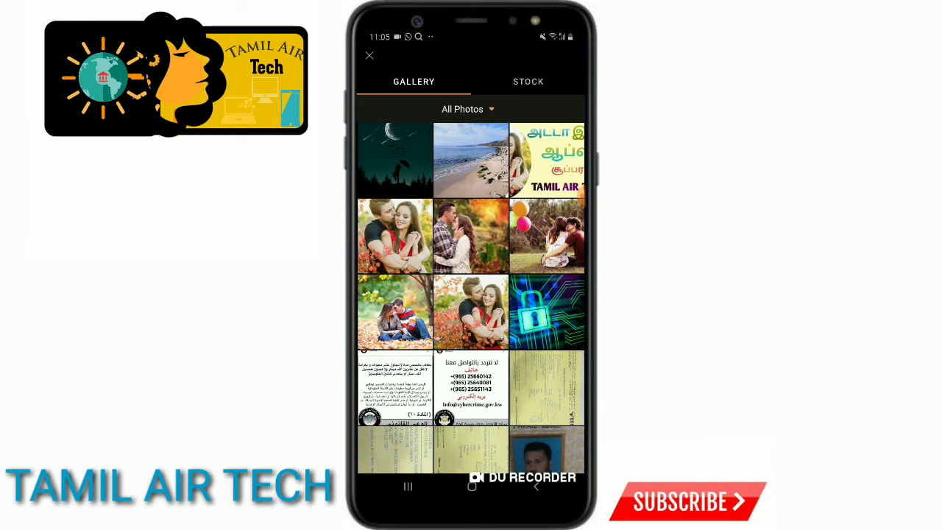
click(396, 236)
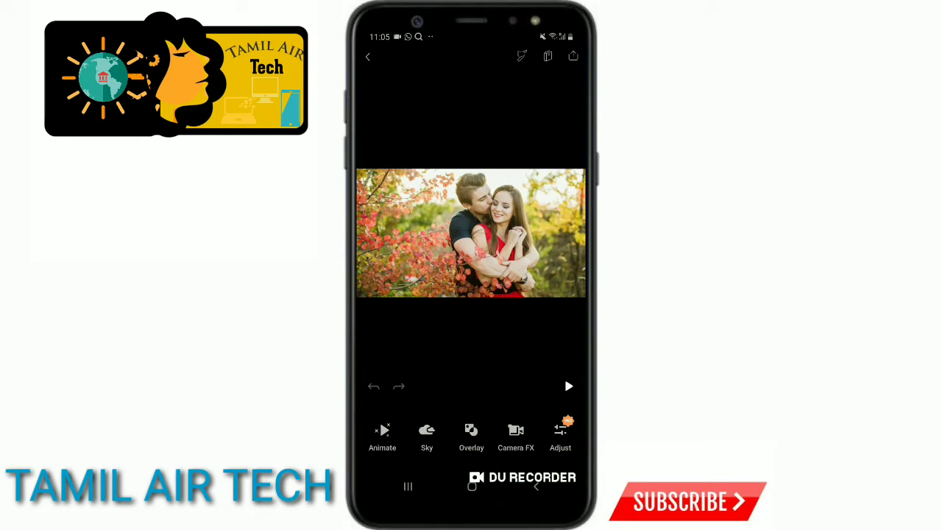
Preview the Essential overlays ES01, ES02 and ES03 on the couple photo, playing the animation.
click(471, 434)
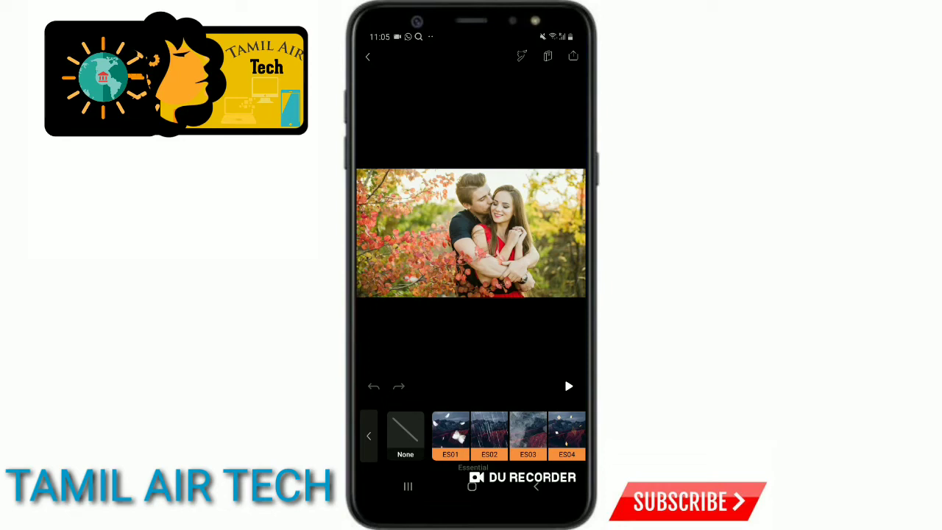
click(450, 434)
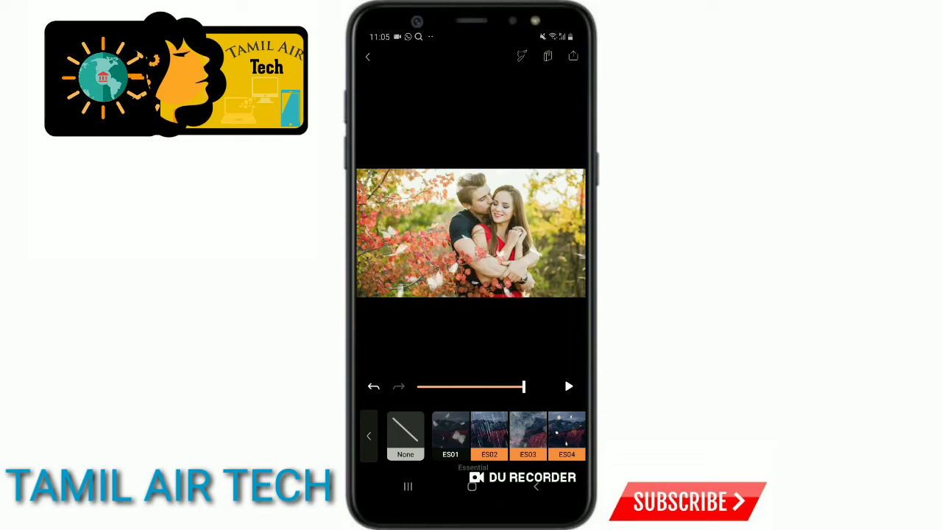
click(568, 386)
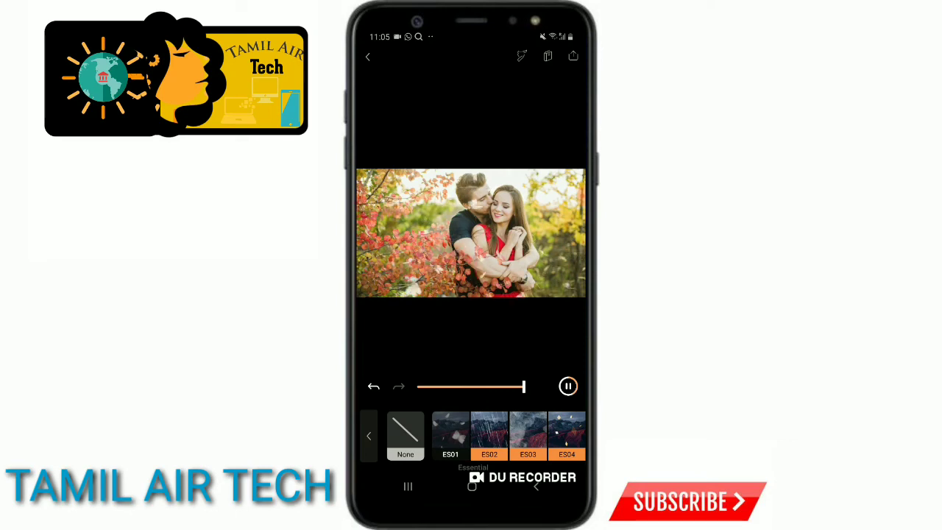
click(489, 436)
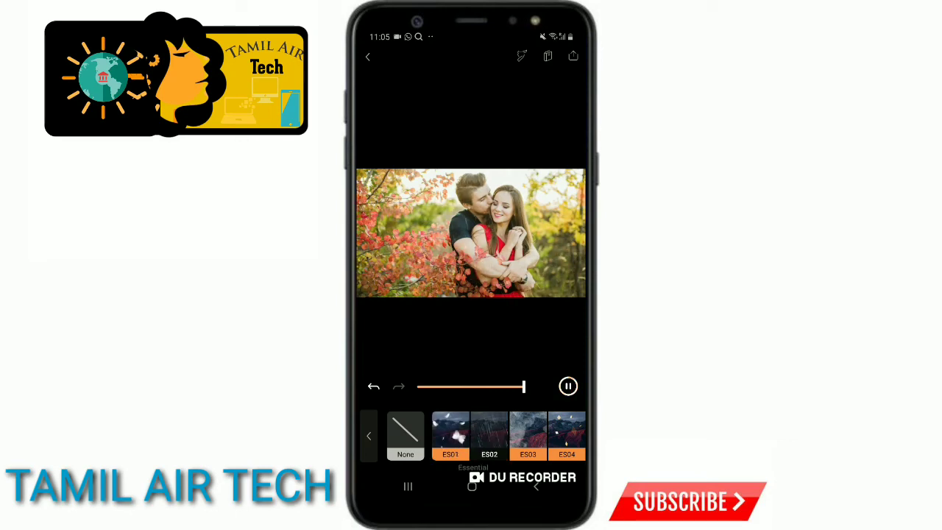
click(528, 436)
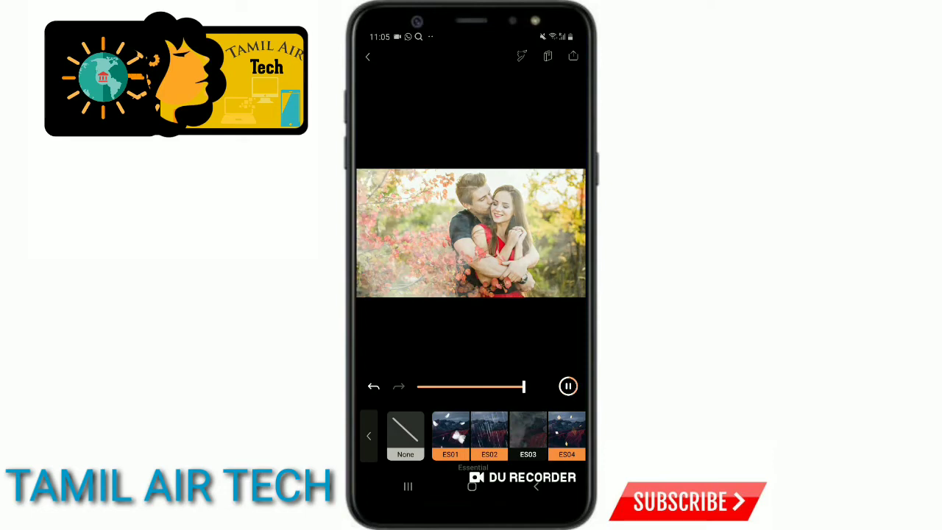
Preview overlays ES04, ES05 and ES06, then keep ES08 applied and confirm.
drag(531, 436, 437, 436)
click(472, 436)
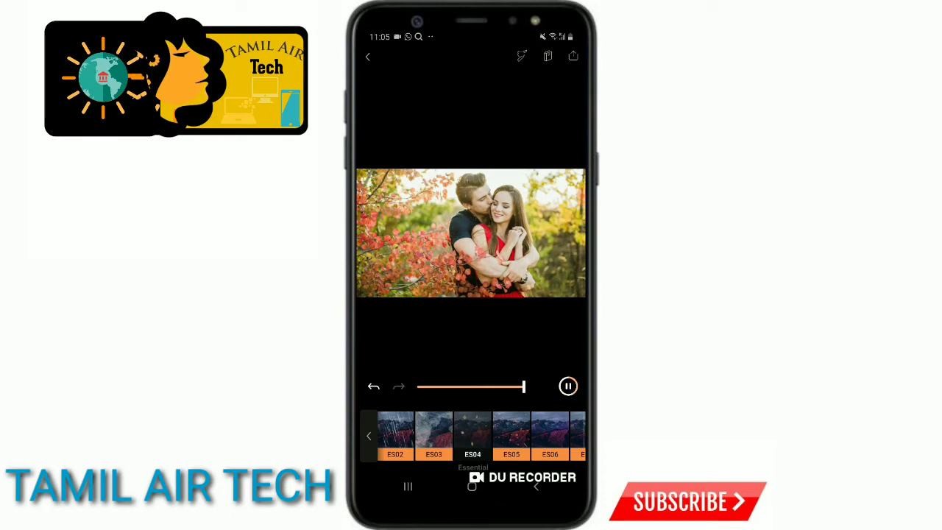
click(511, 436)
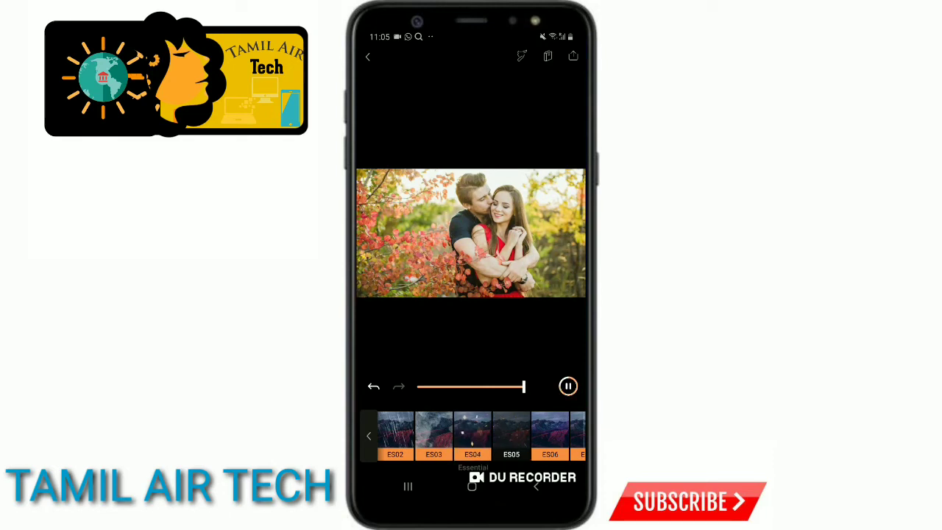
click(550, 436)
drag(545, 434, 435, 435)
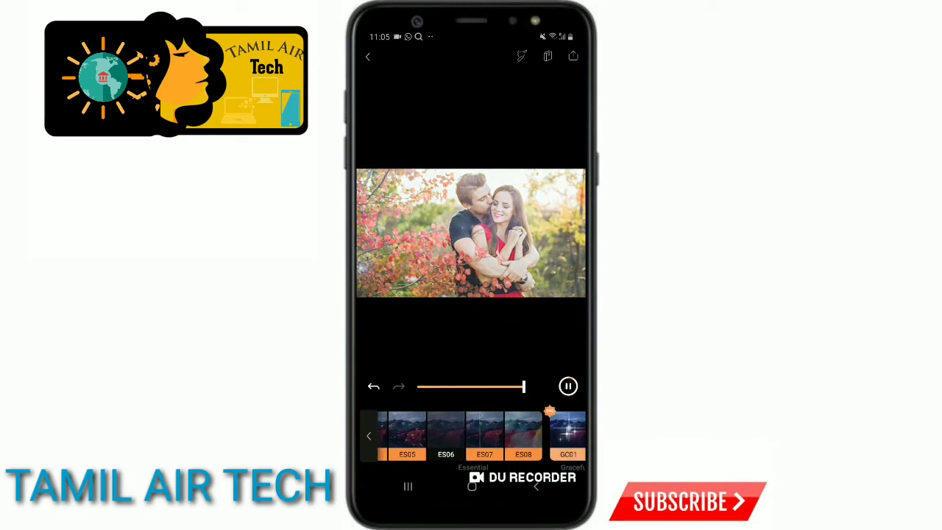
click(478, 434)
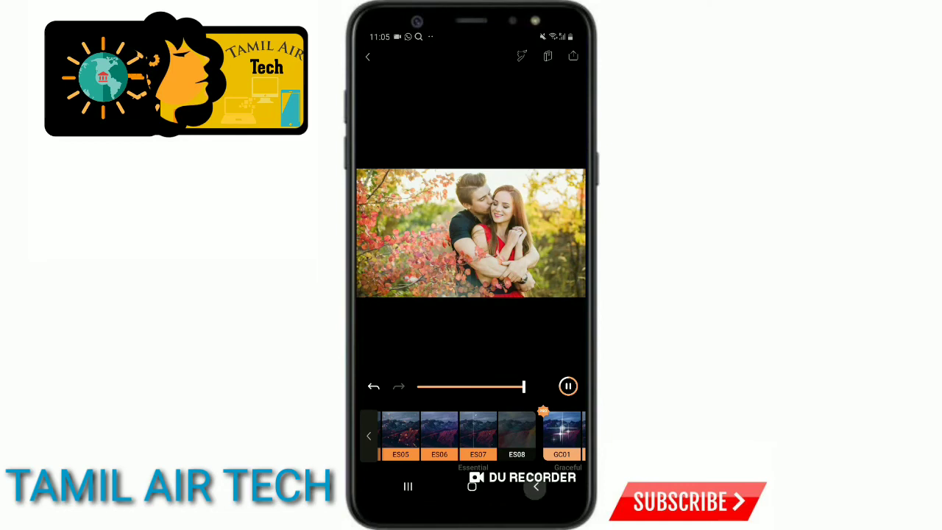
click(369, 436)
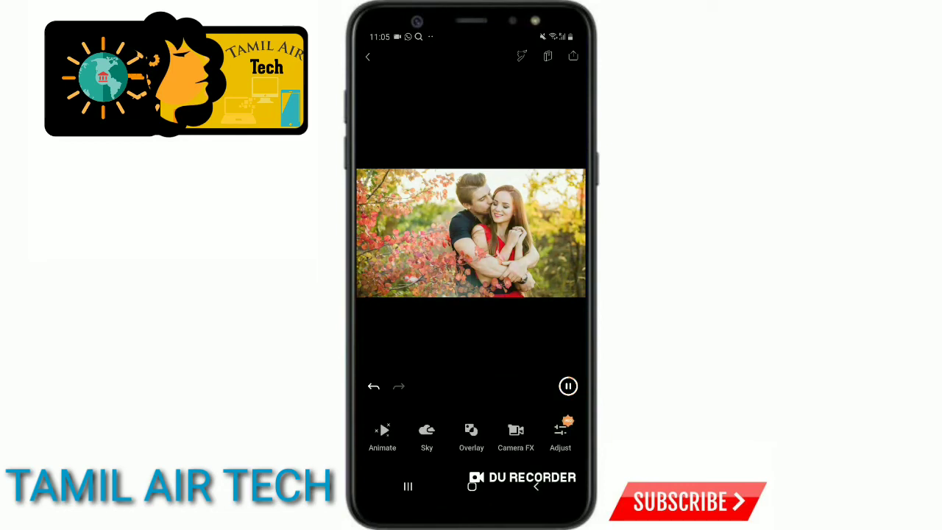
Switch the couple photo's overlay to the ES02 falling-petal effect and open Export settings.
click(471, 434)
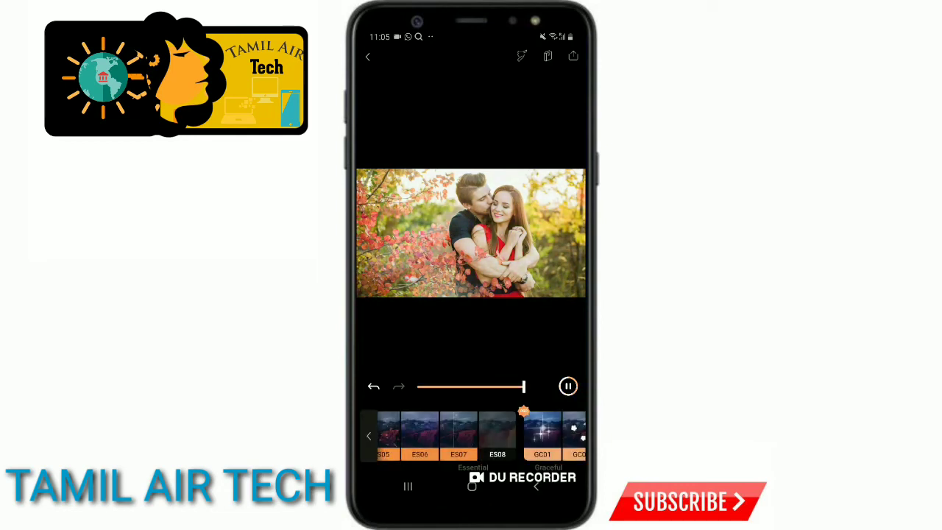
drag(442, 434, 574, 435)
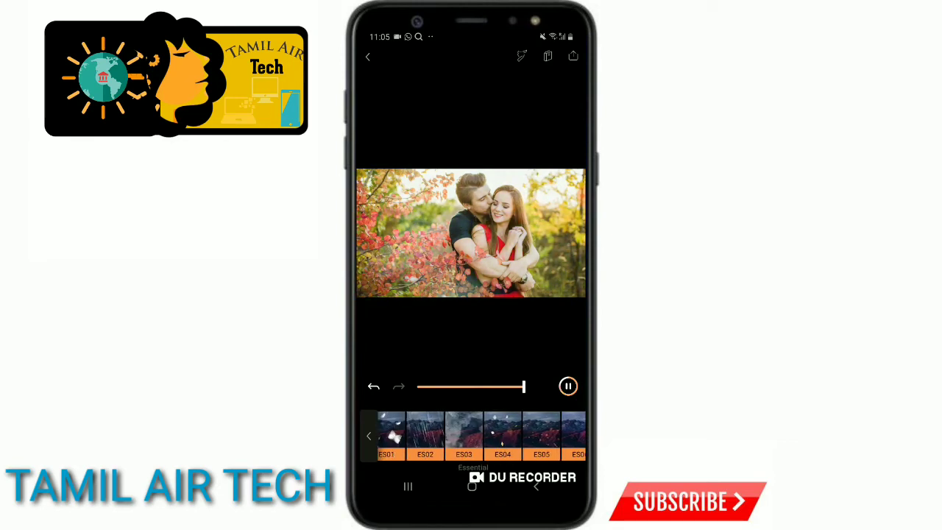
click(369, 436)
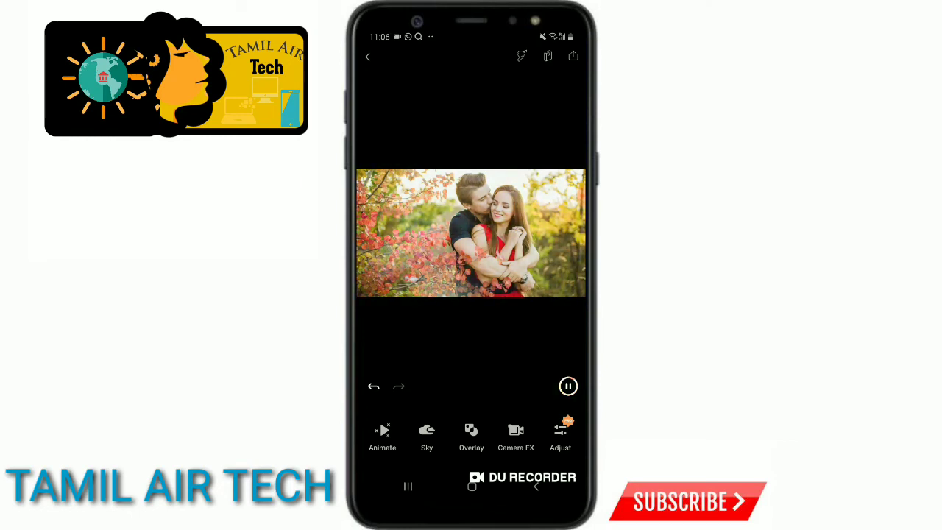
click(472, 434)
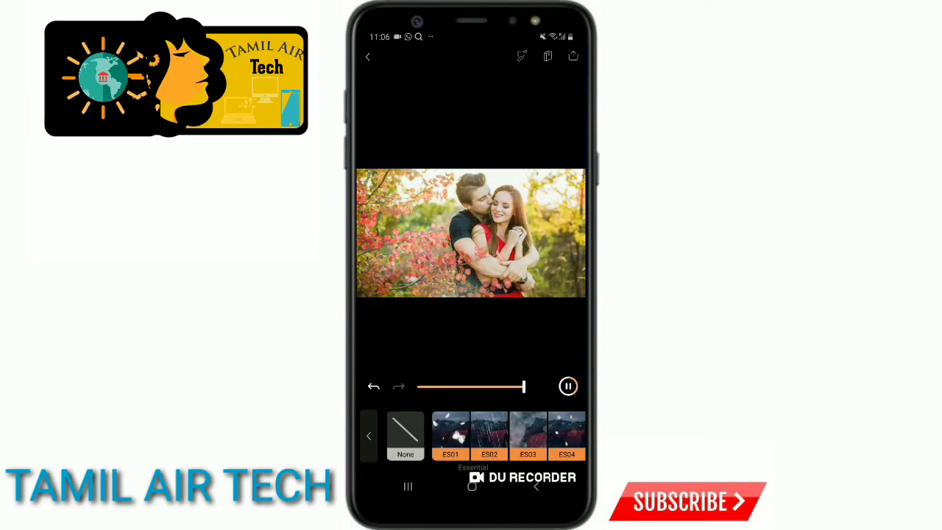
click(490, 436)
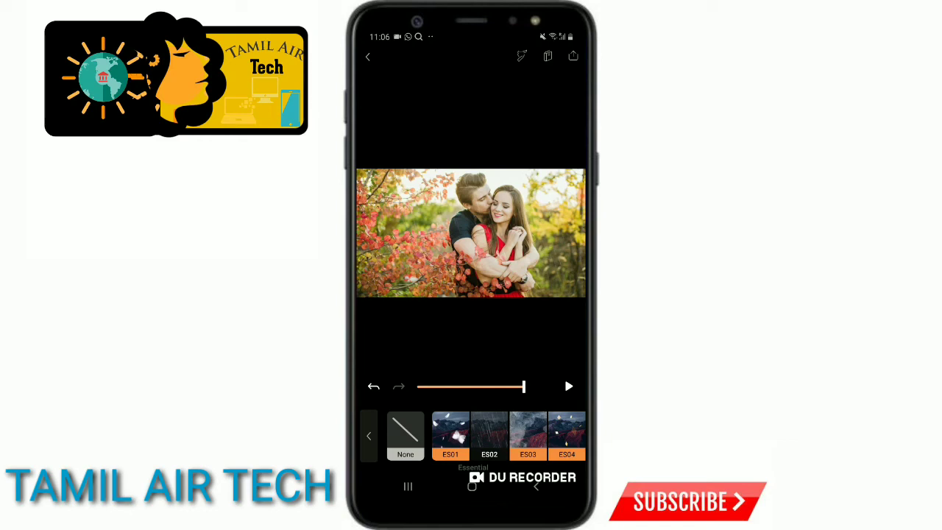
click(574, 56)
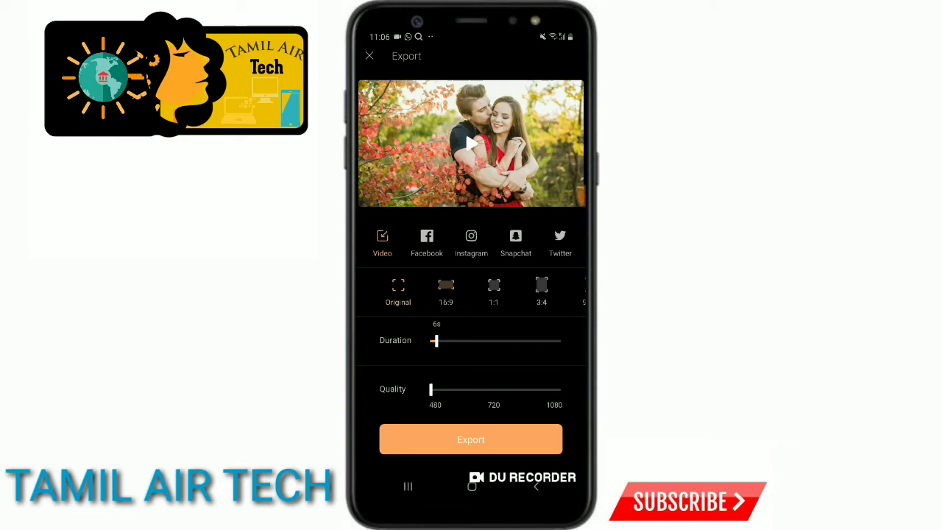
Export the video at 4:3 ratio, 42s duration and 720 quality.
click(494, 289)
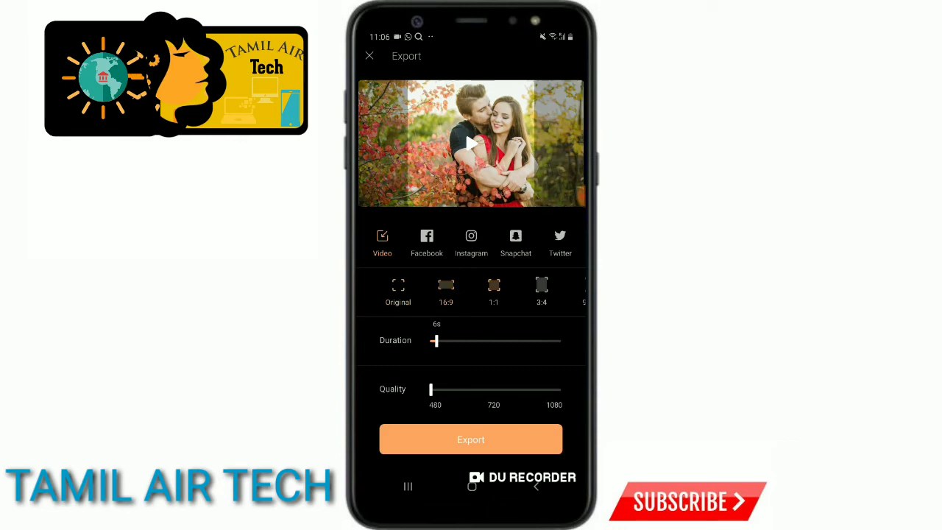
drag(530, 289, 459, 289)
click(471, 289)
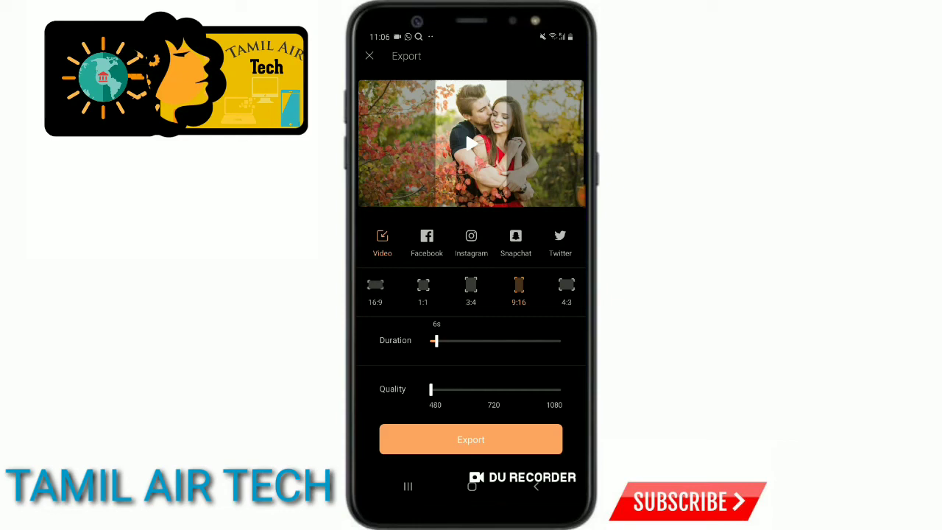
click(566, 290)
drag(436, 341, 471, 341)
drag(431, 389, 496, 390)
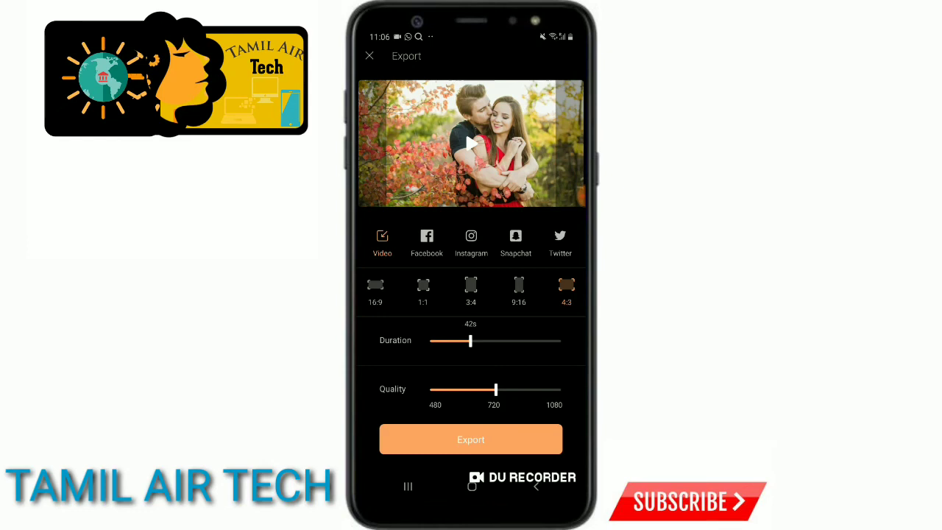
click(471, 439)
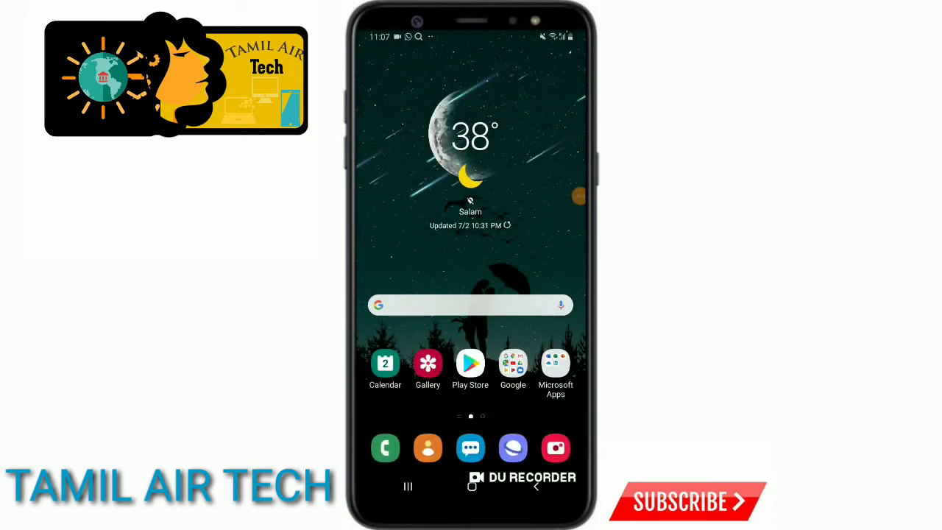
click(428, 363)
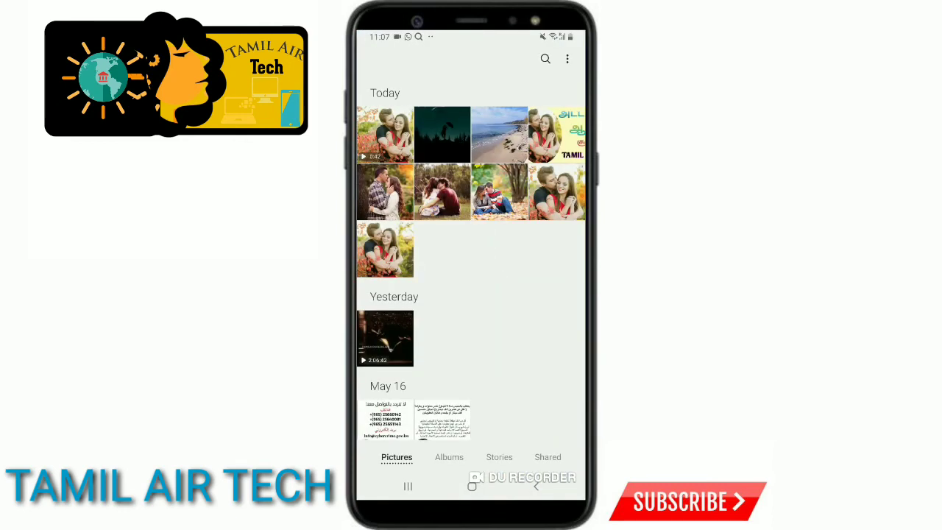
click(385, 134)
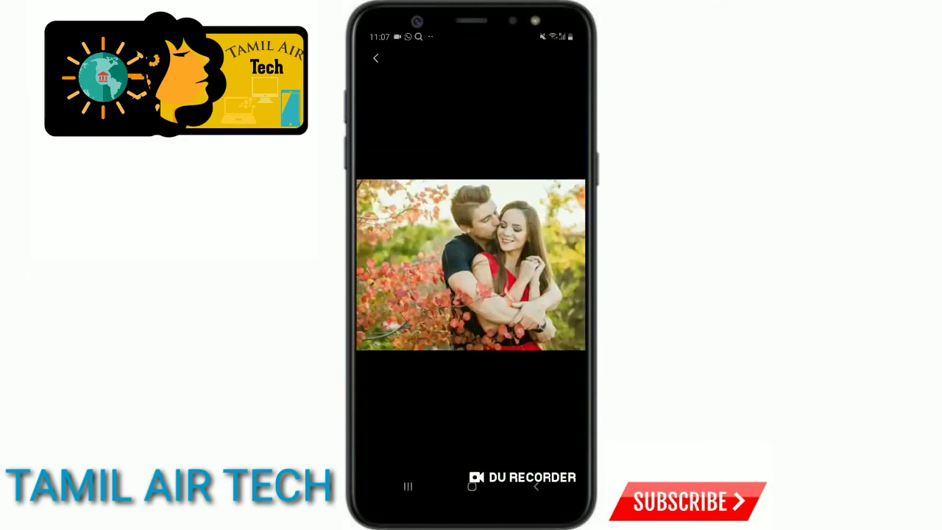